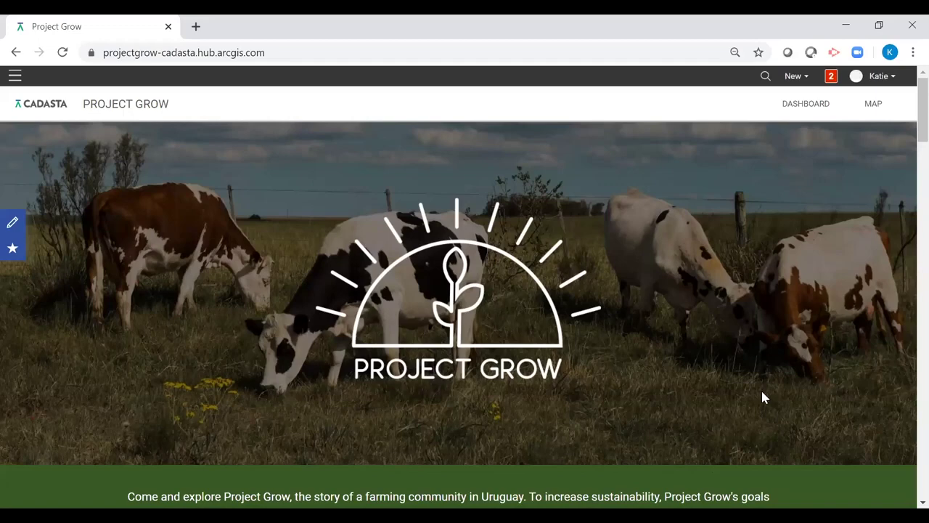
Read the Project Grow site's introduction, project goals and the four digital workflow cards, from Survey Creation to Web Application
scroll(762, 398, "down", 3)
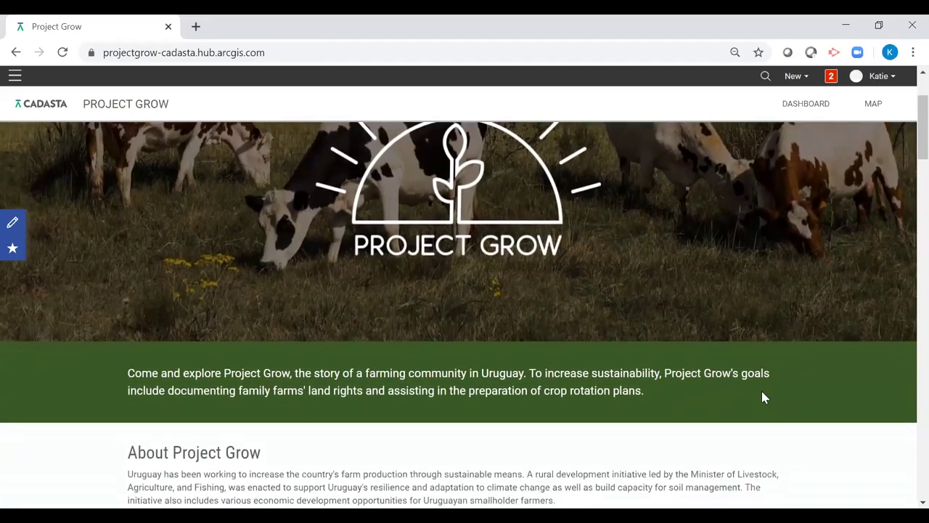
scroll(762, 397, "down", 1)
scroll(762, 397, "down", 1)
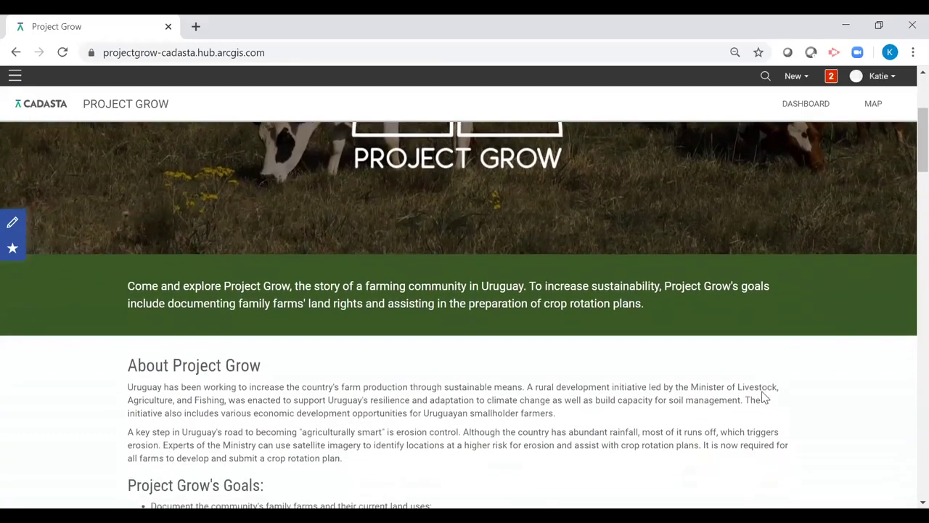
scroll(762, 395, "down", 1)
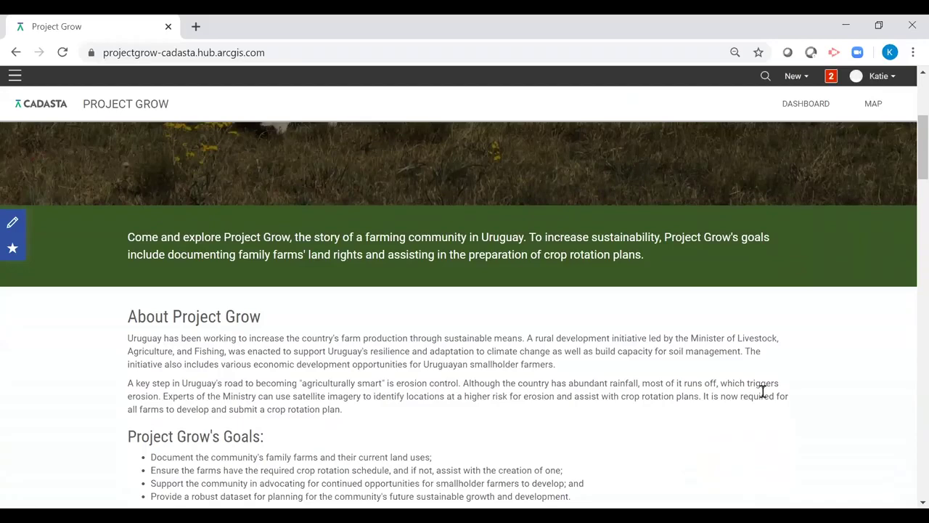
scroll(762, 392, "down", 1)
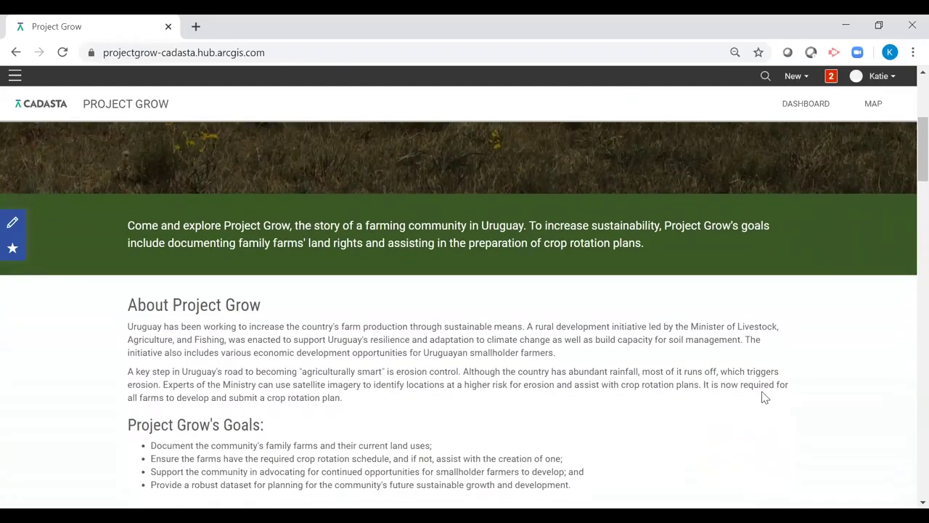
scroll(762, 396, "down", 1)
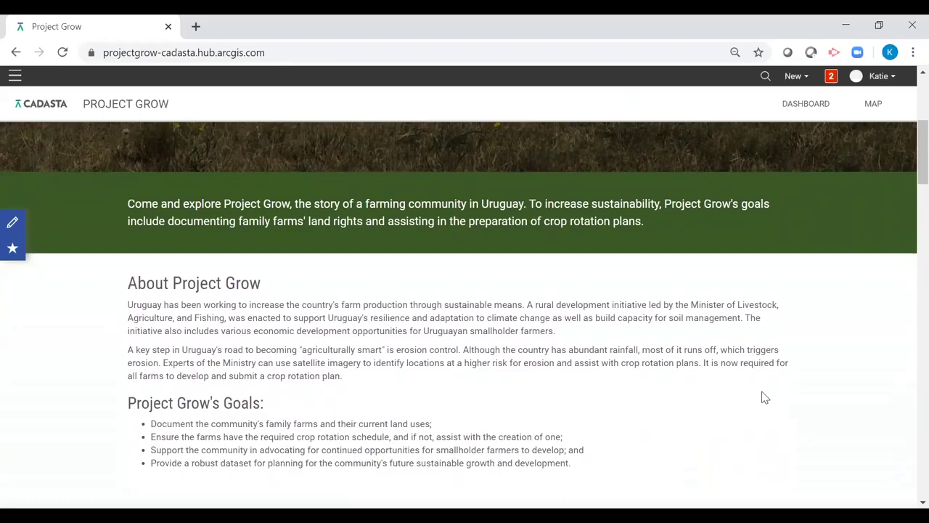
scroll(765, 397, "down", 2)
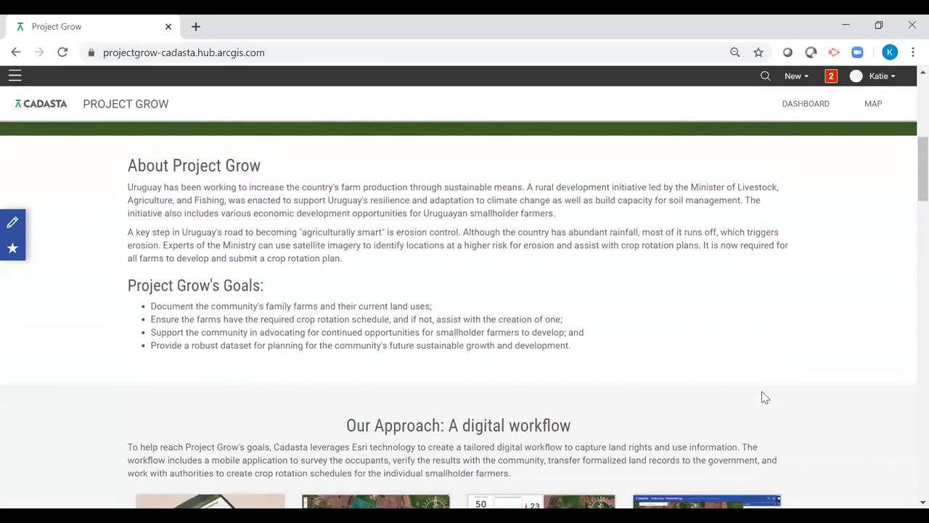
scroll(764, 397, "down", 4)
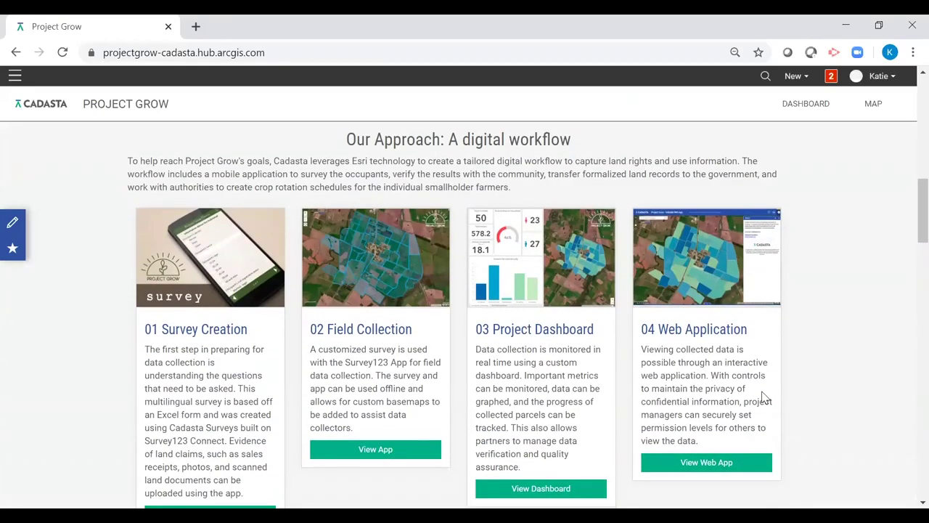
scroll(764, 397, "down", 1)
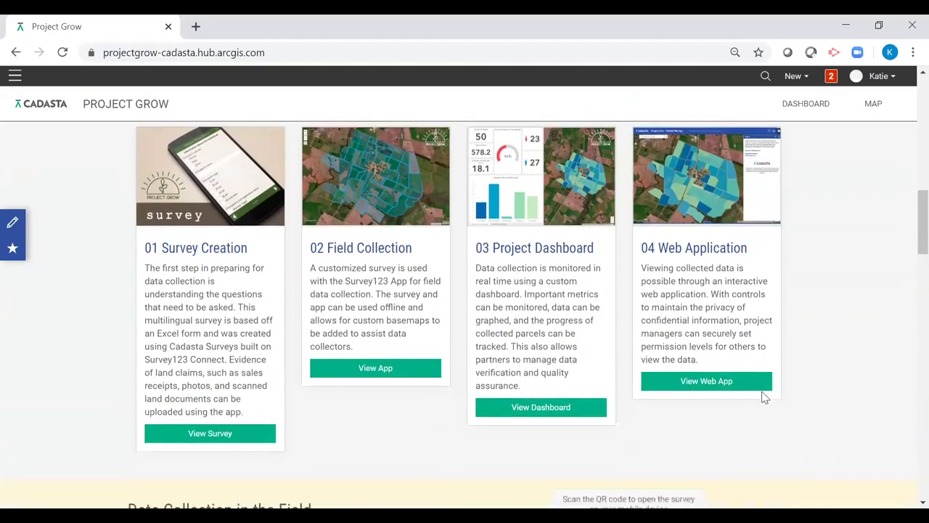
scroll(765, 397, "down", 1)
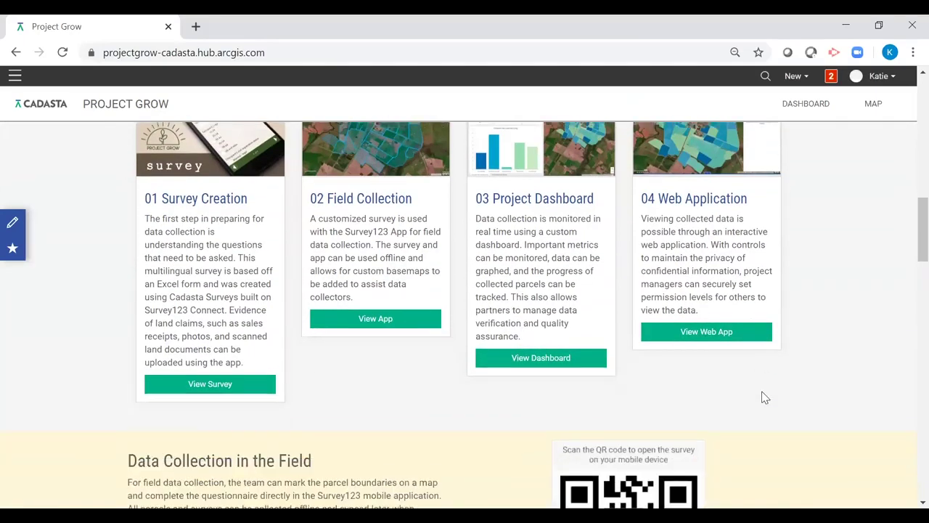
Review the field data collection, custom dashboards, results map and land-loss pie charts, and return to the start of the page
scroll(764, 397, "down", 3)
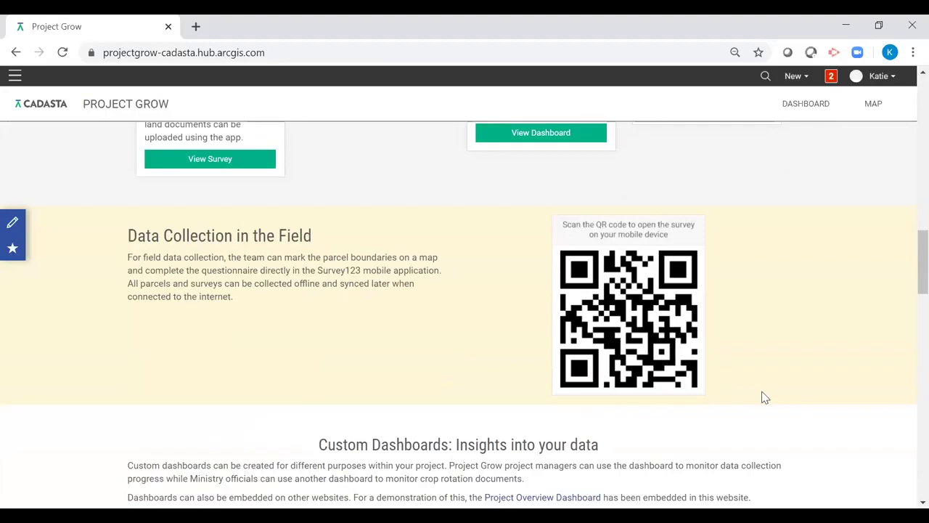
scroll(763, 395, "down", 4)
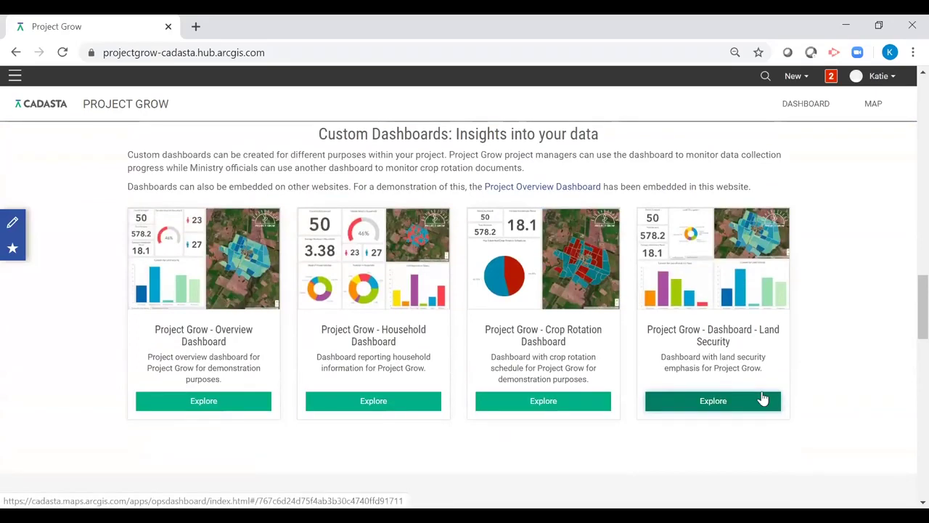
scroll(763, 398, "down", 4)
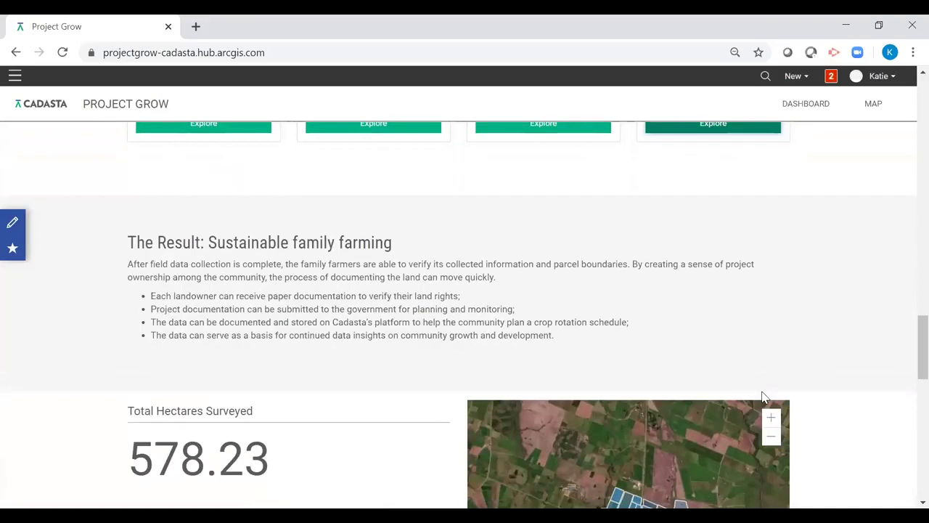
scroll(762, 398, "down", 2)
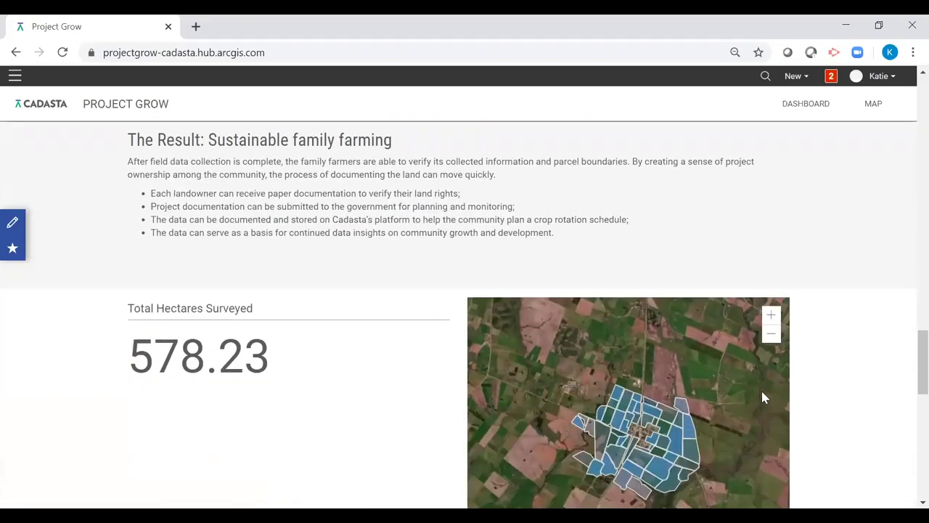
scroll(762, 398, "down", 3)
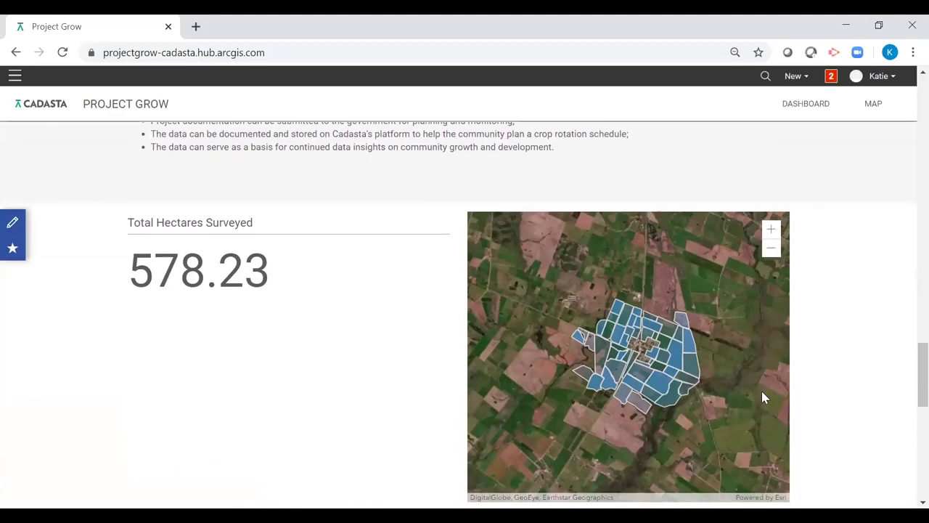
scroll(762, 398, "down", 3)
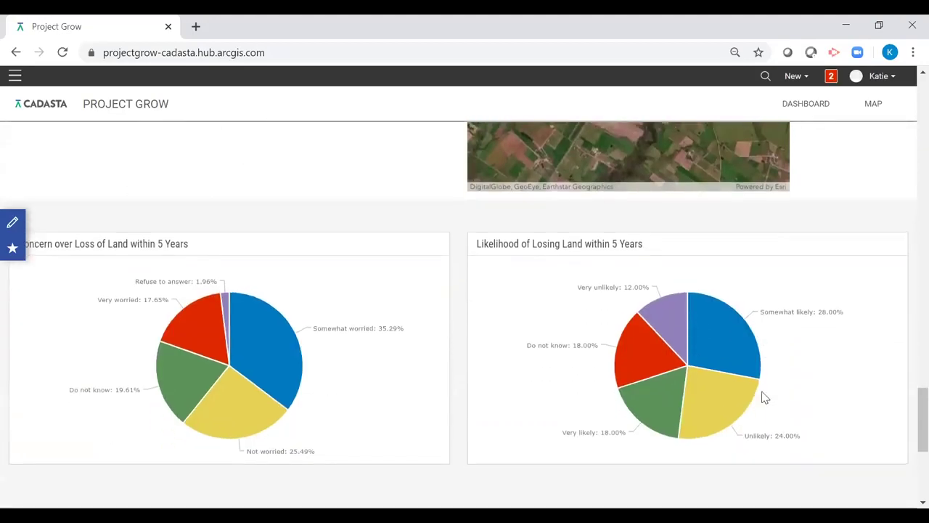
scroll(764, 397, "up", 15)
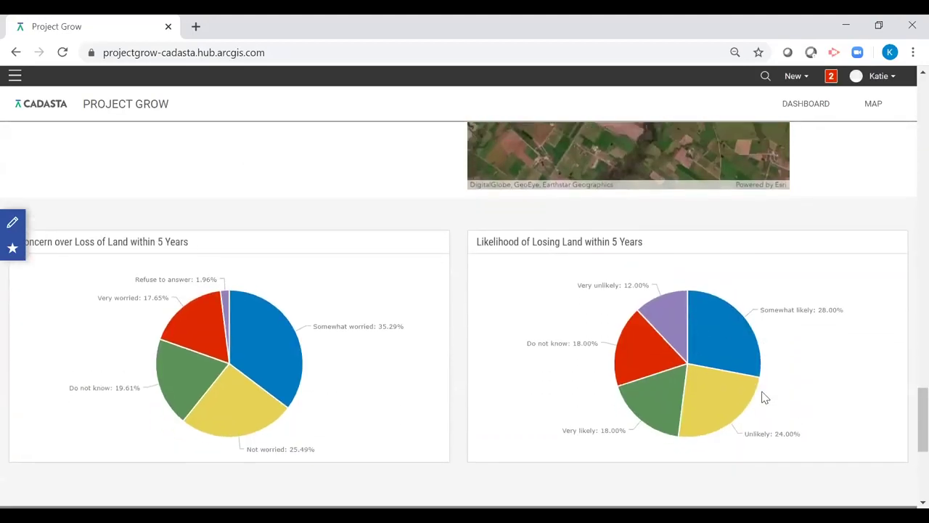
scroll(763, 397, "up", 10)
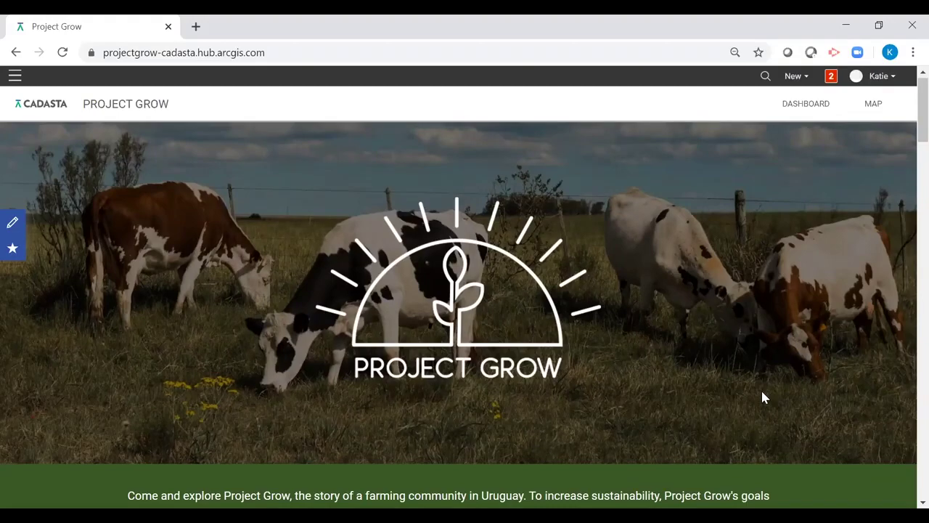
Examine the About Project Grow text and the workflow cards under "Our Approach: A digital workflow" in detail
scroll(762, 397, "down", 3)
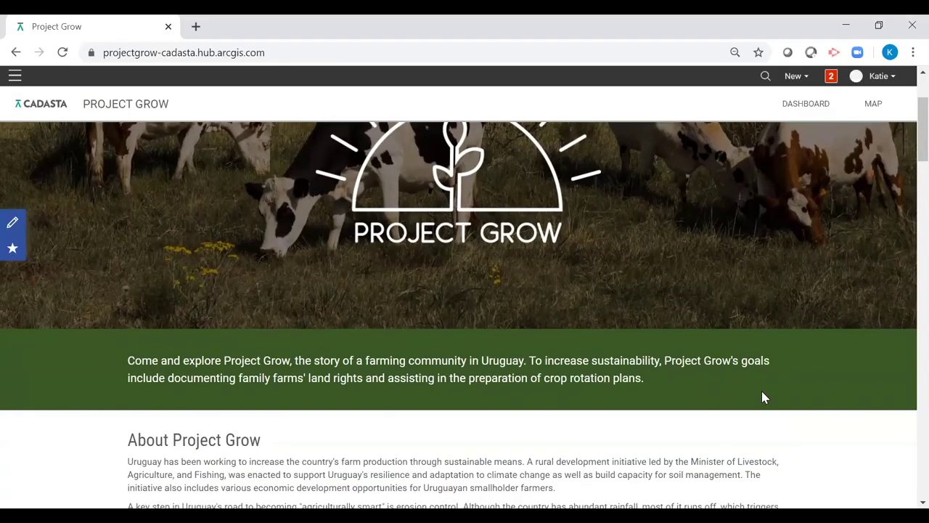
scroll(762, 397, "down", 1)
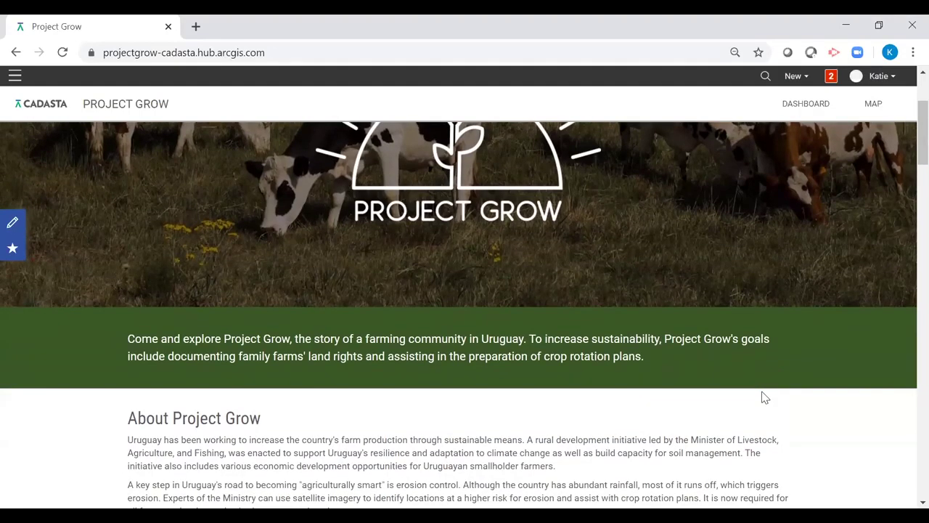
scroll(762, 397, "down", 1)
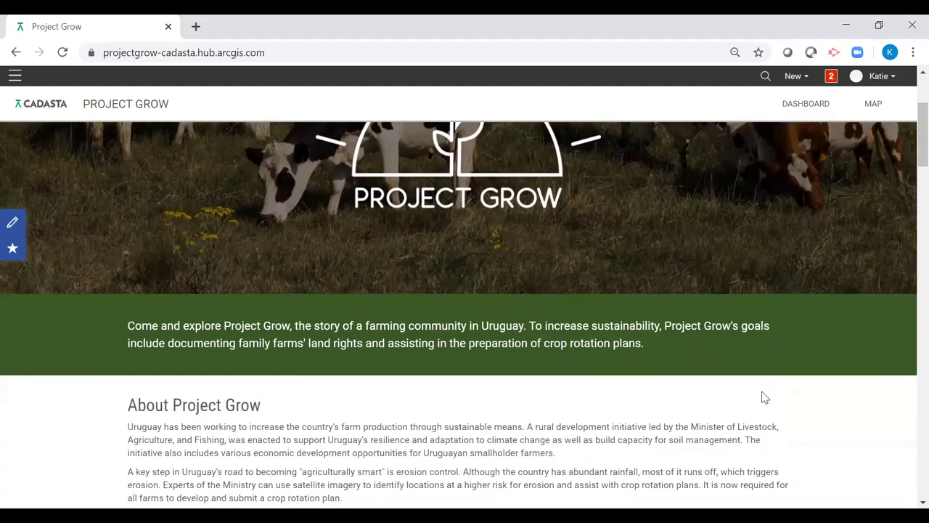
scroll(764, 397, "down", 2)
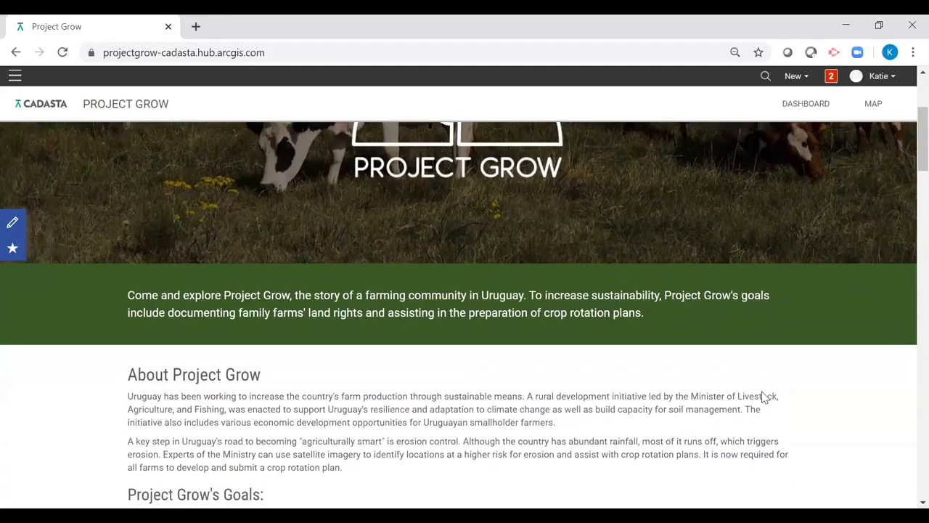
scroll(763, 392, "down", 2)
scroll(762, 392, "down", 3)
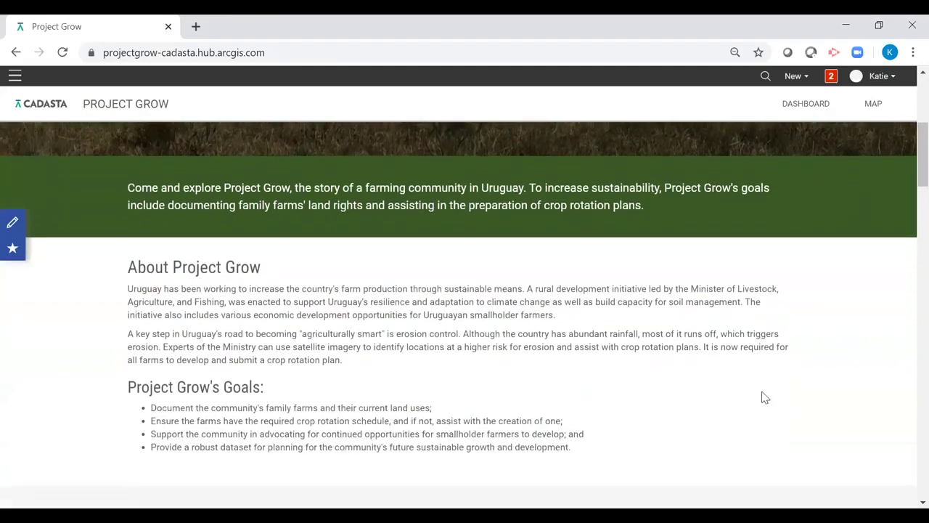
scroll(762, 396, "down", 4)
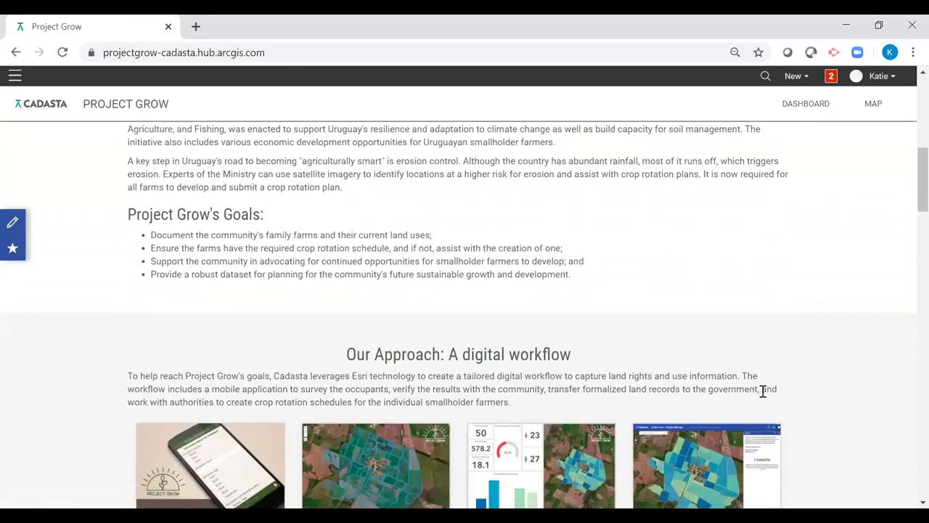
scroll(763, 392, "down", 2)
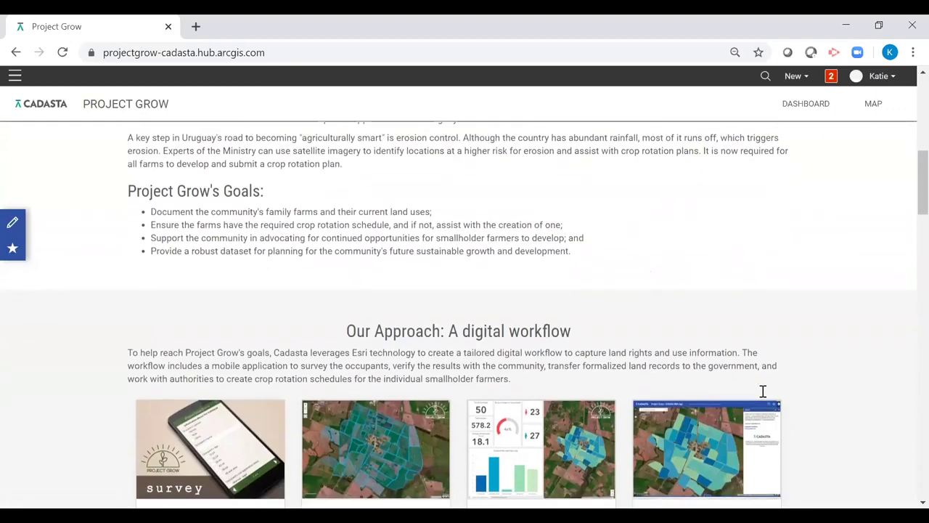
scroll(762, 396, "down", 1)
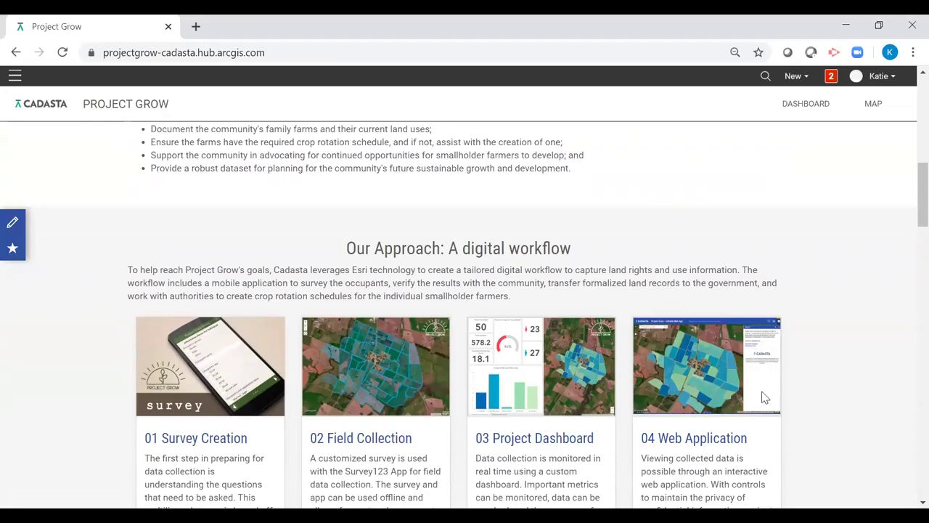
scroll(763, 396, "down", 1)
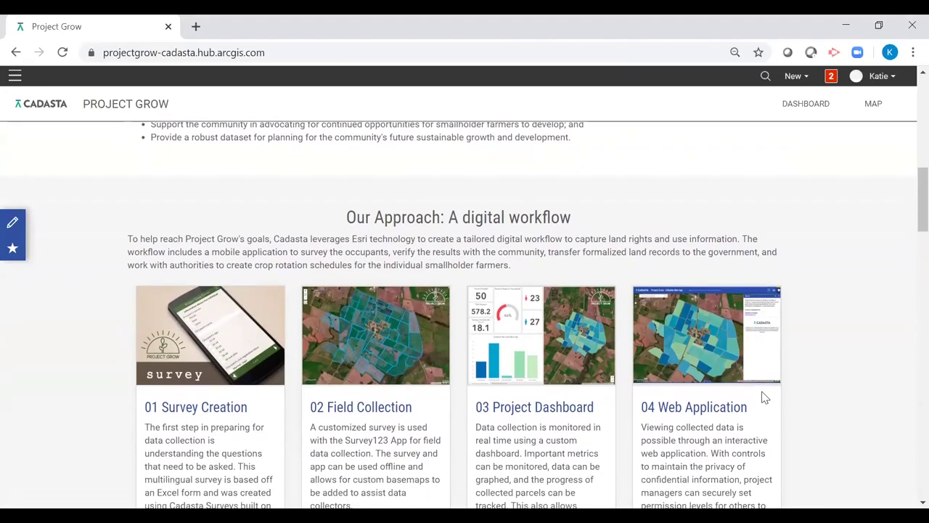
scroll(763, 396, "down", 1)
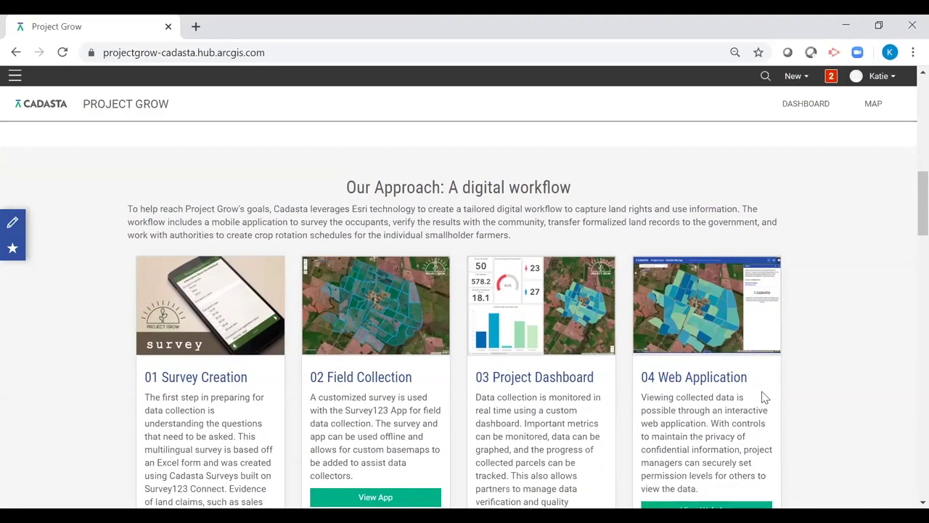
scroll(763, 396, "down", 1)
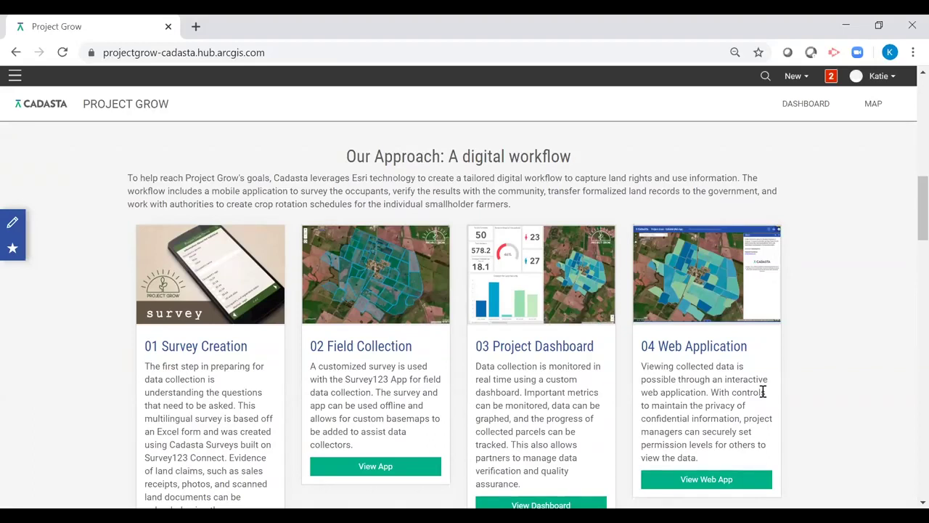
scroll(763, 392, "down", 1)
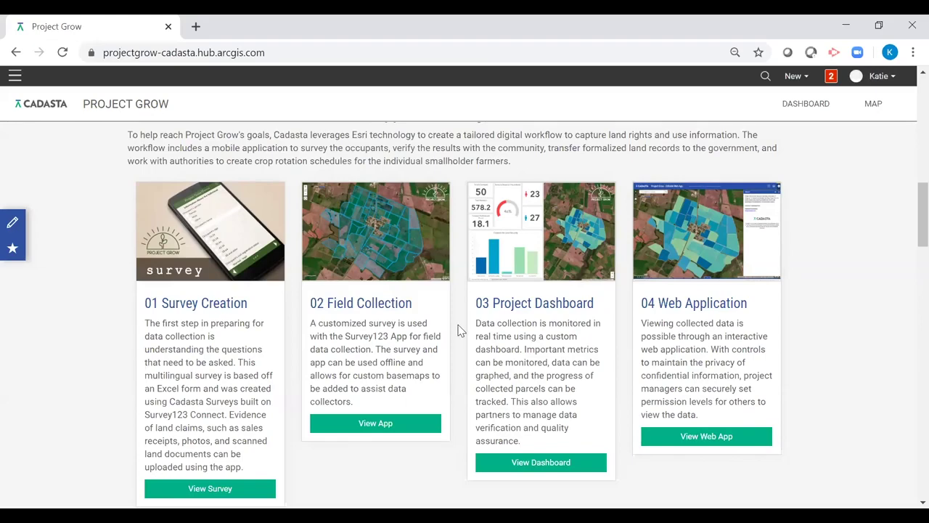
Switch to Survey123 for ArcGIS through the Field Collection app and start collecting a new response for Project Grow - Survey
left_click(405, 423)
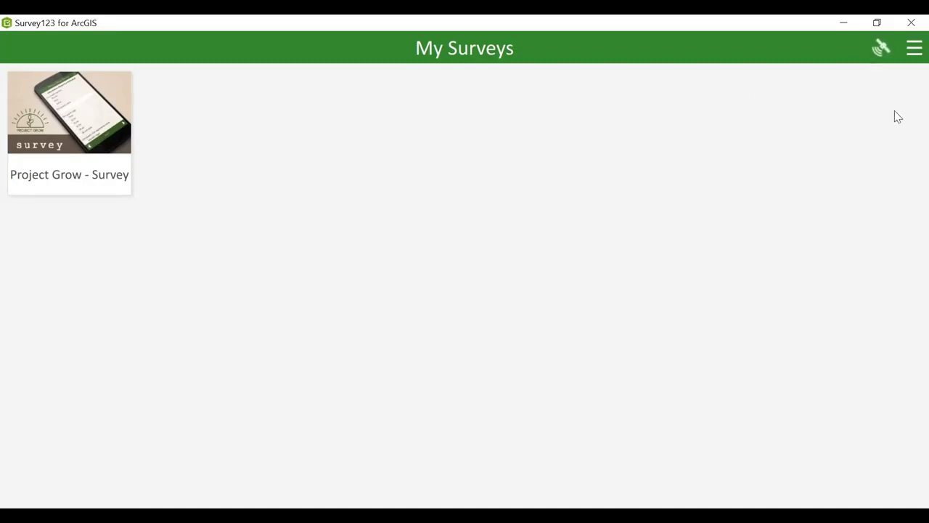
left_click(907, 52)
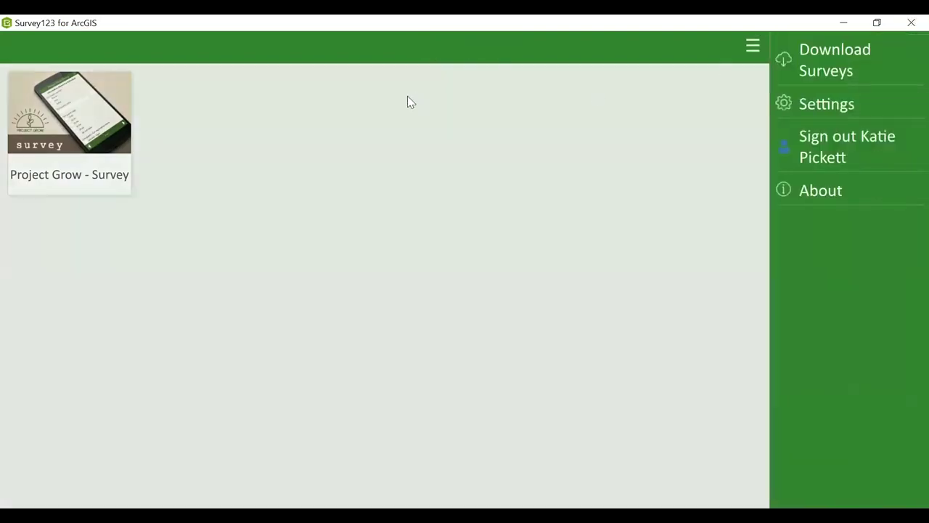
left_click(66, 128)
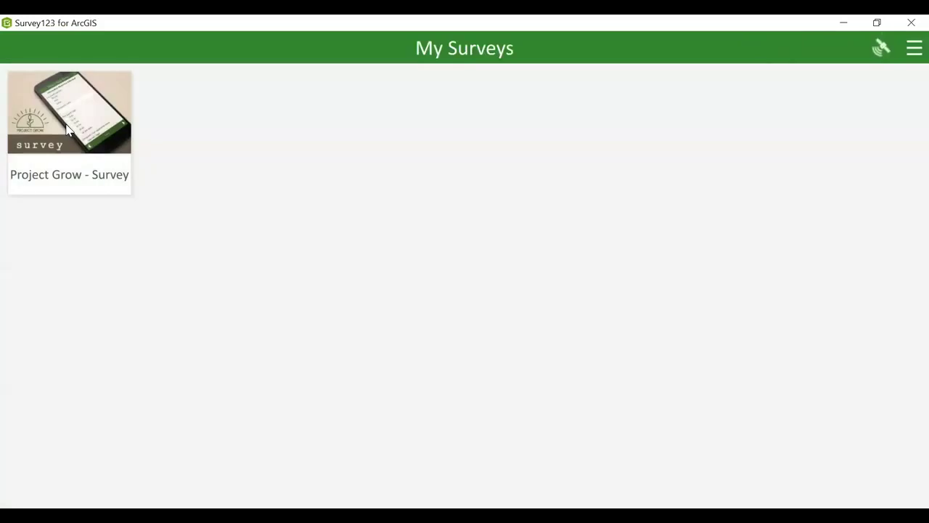
left_click(67, 129)
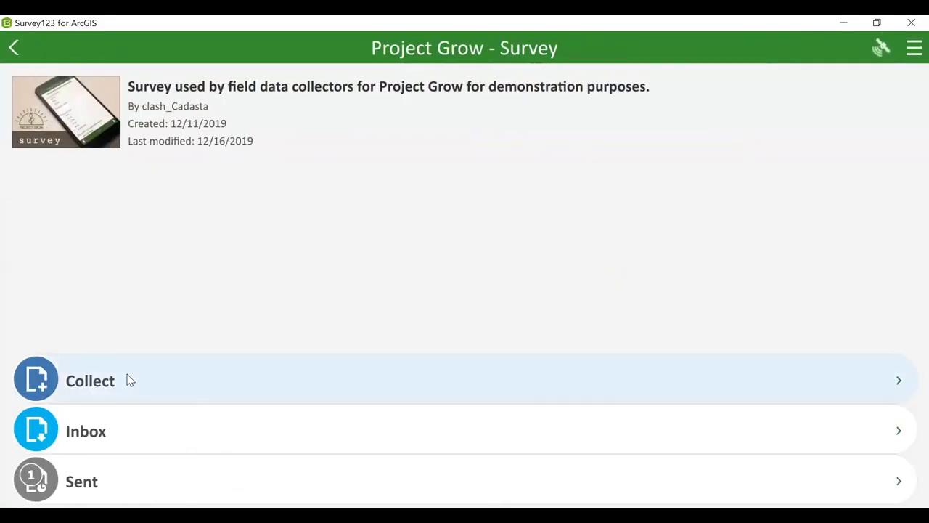
left_click(127, 379)
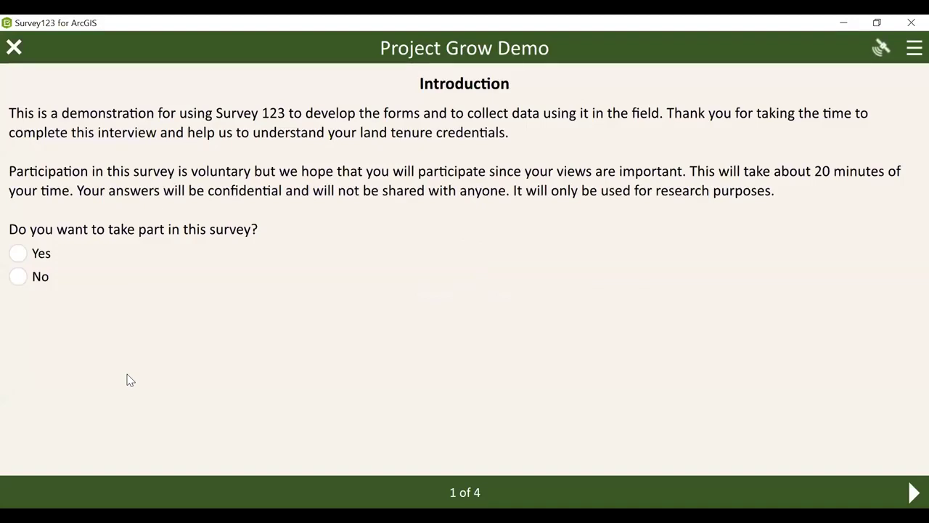
Change the language of the Project Grow Demo survey form to Spanish
left_click(911, 50)
left_click(853, 106)
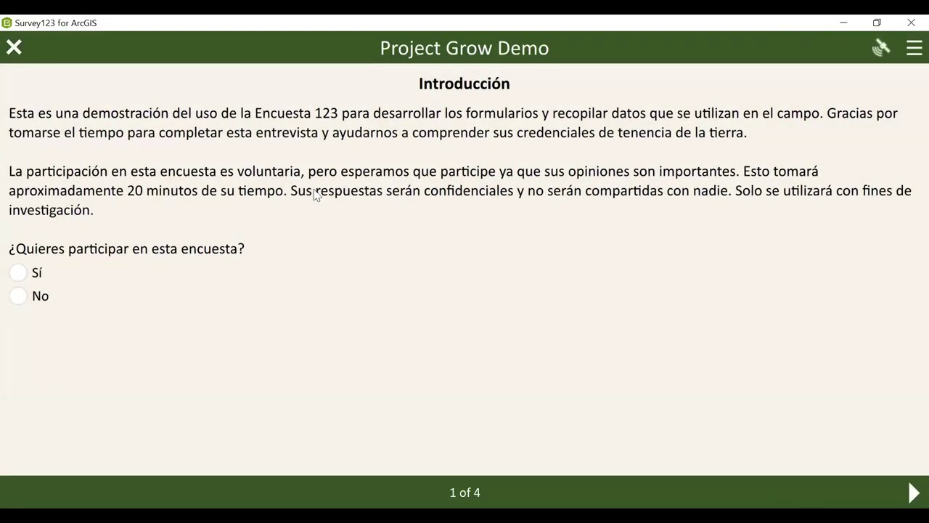
Agree to take part in the survey and switch the form language from Spanish back to English
left_click(16, 279)
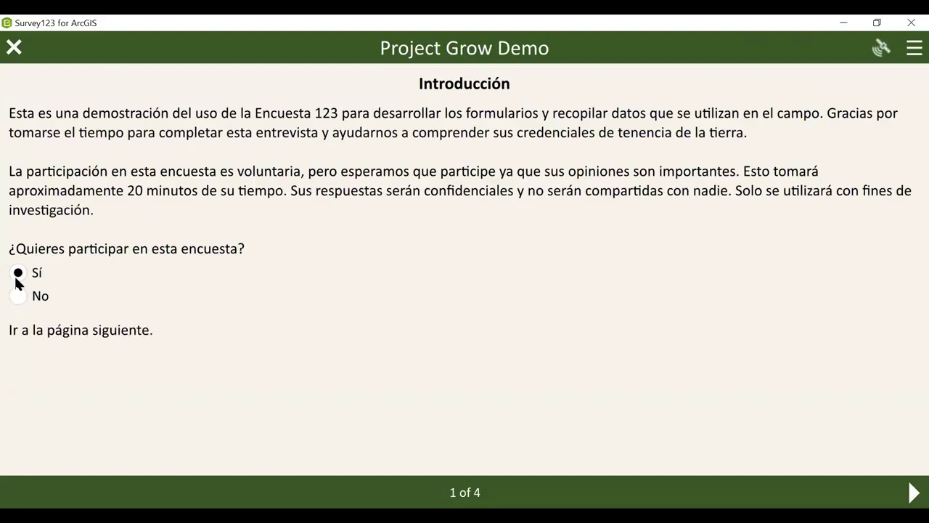
left_click(914, 48)
left_click(854, 137)
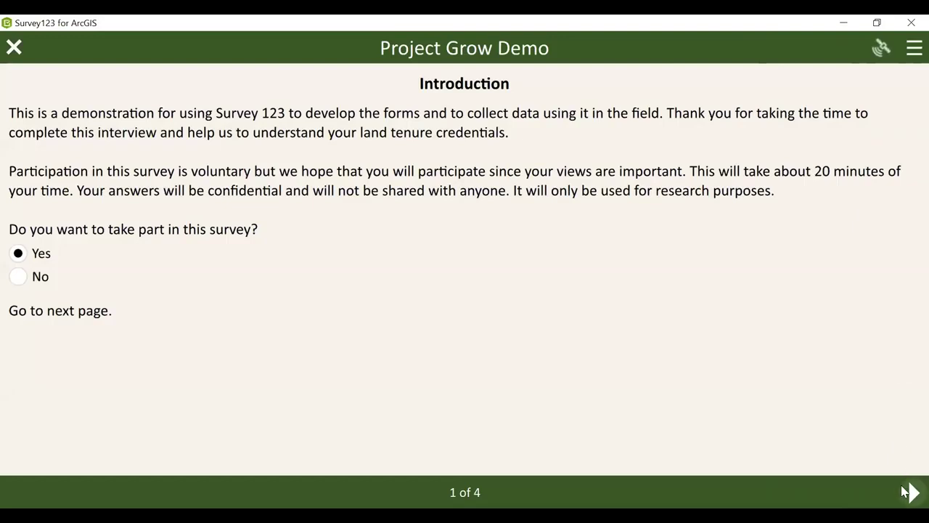
On the household page, set the head of household's gender to Female and age to 15-24, and enter the head of household's name
left_click(909, 492)
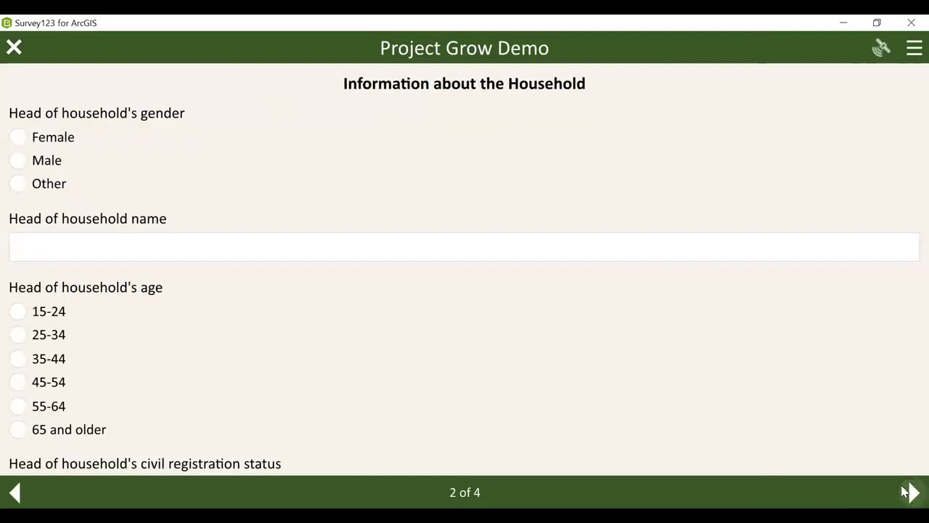
left_click(16, 492)
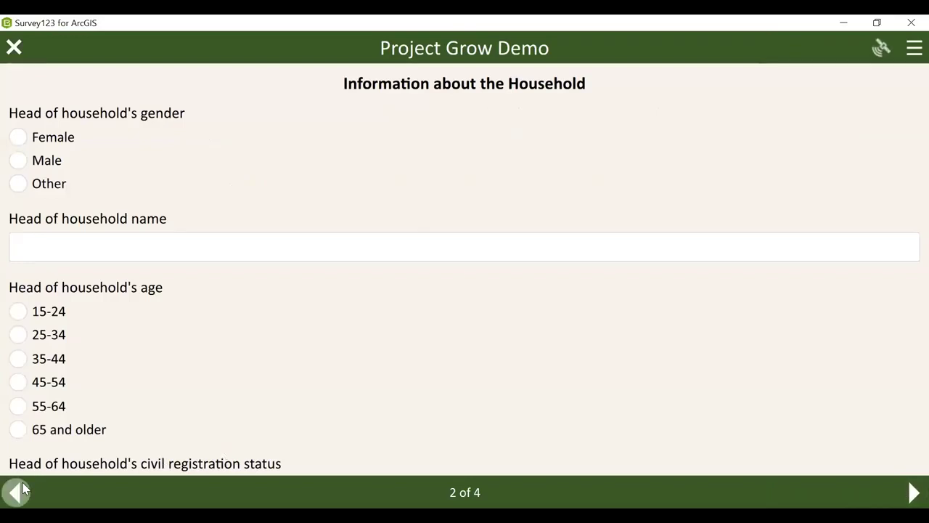
left_click(914, 492)
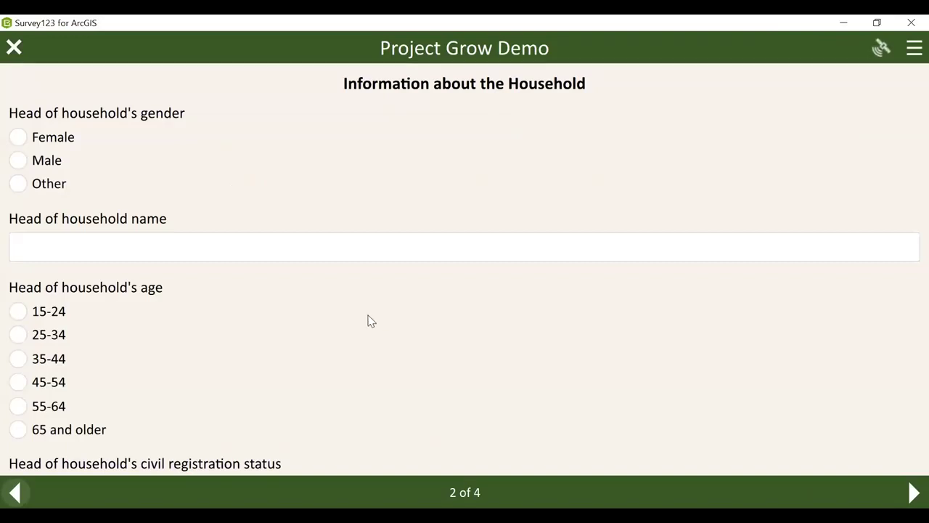
left_click(17, 139)
left_click(20, 312)
left_click(25, 251)
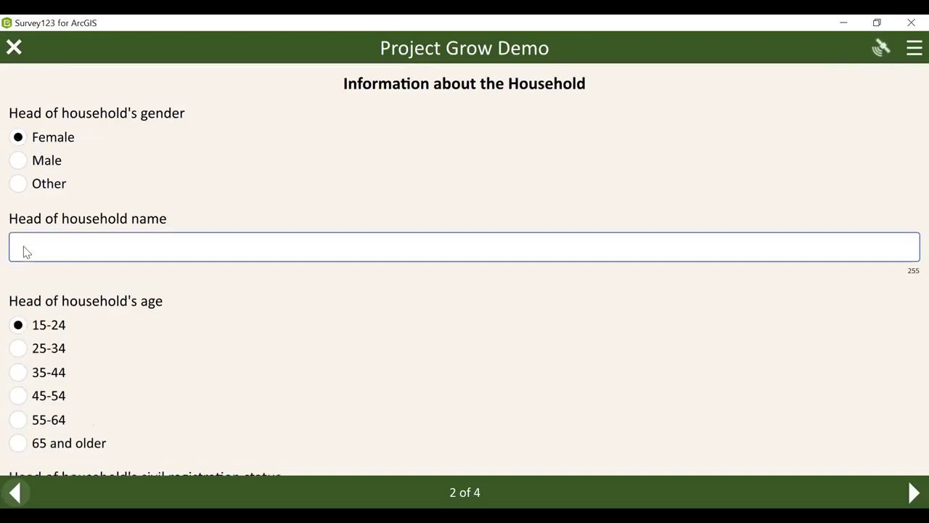
type("gair")
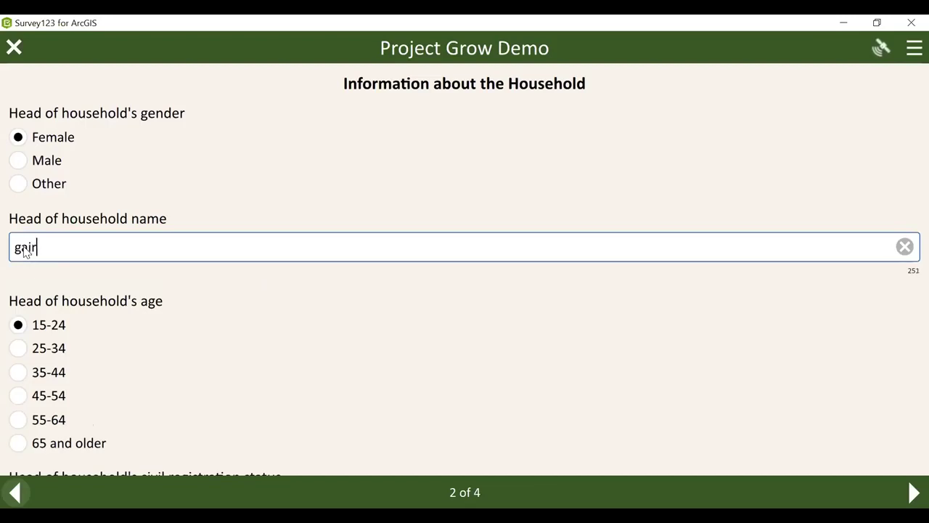
type("a")
Set the number of people living in the household to 2 and continue to the Information about the Land page
scroll(133, 370, "down", 3)
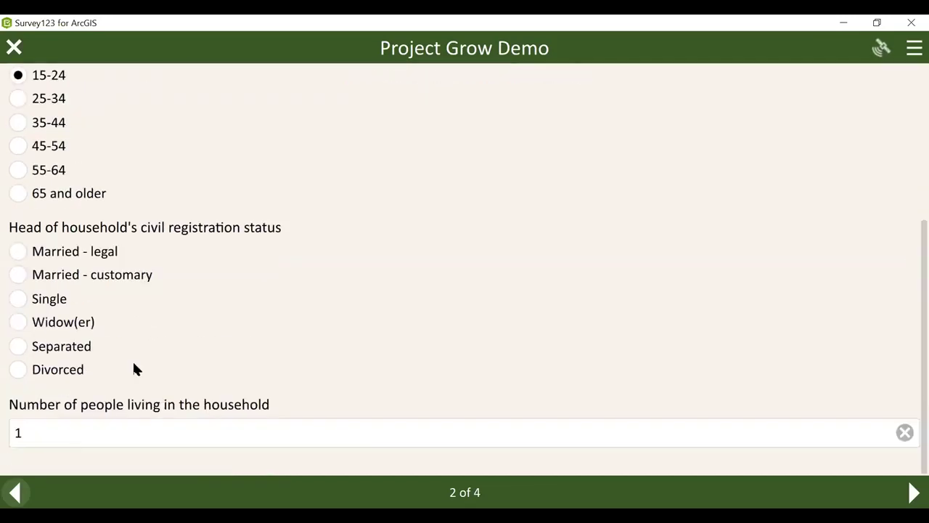
left_click(113, 435)
key("BackSpace")
type("2")
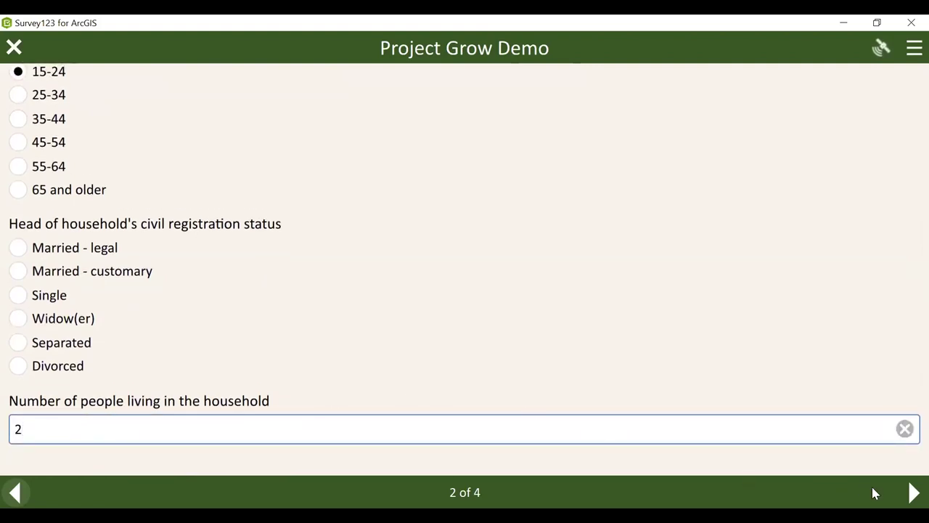
left_click(911, 492)
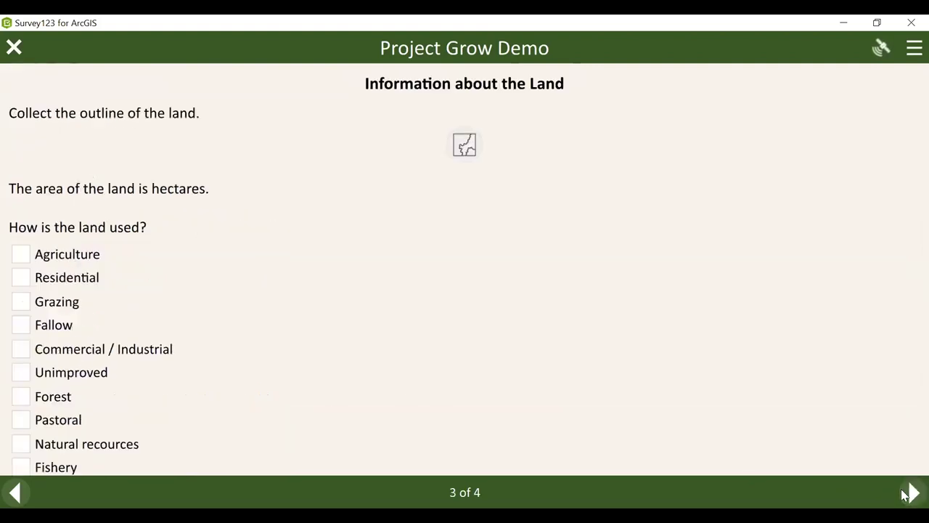
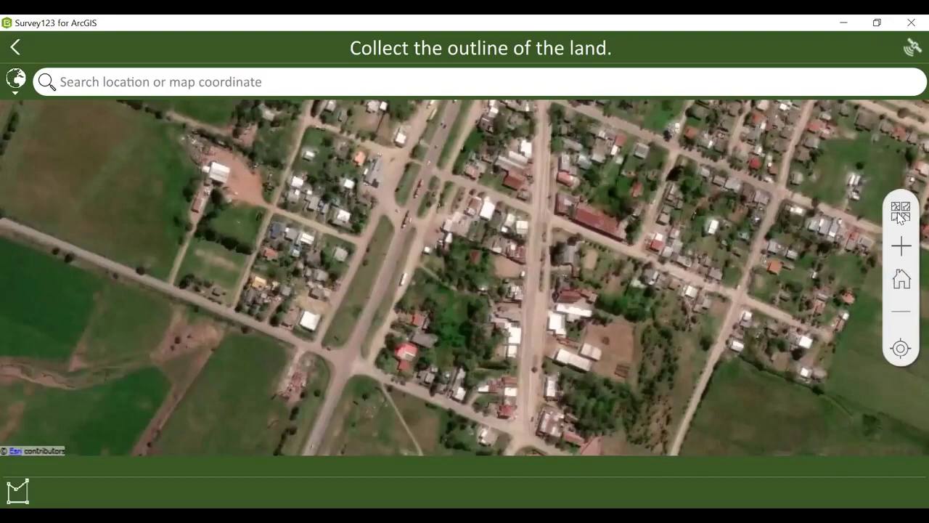
Try the OpenStreetMap Humanitarian basemap for the land outline map and return to World Imagery
left_click(190, 285)
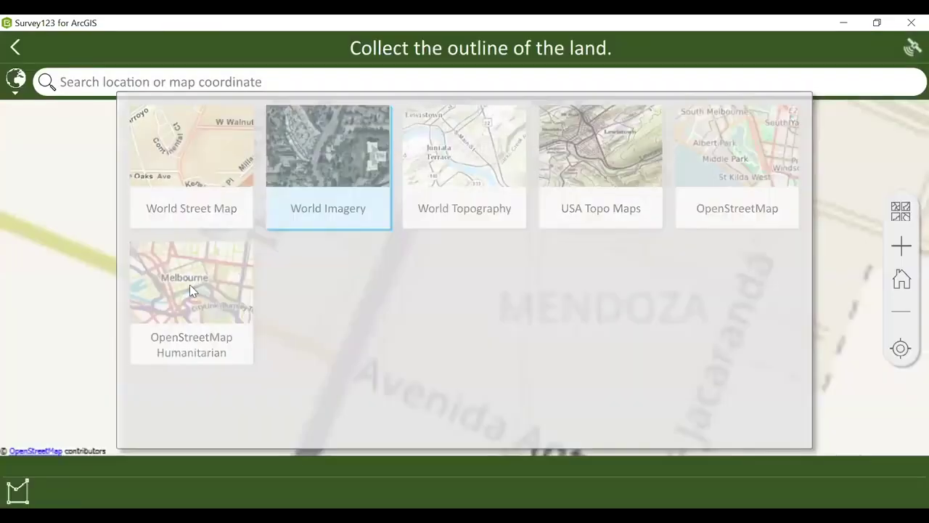
left_click(901, 215)
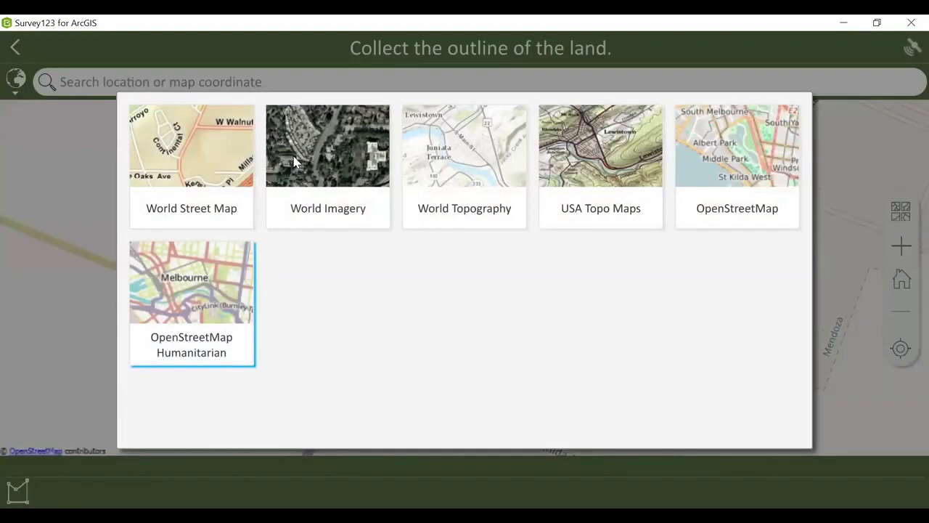
left_click(294, 161)
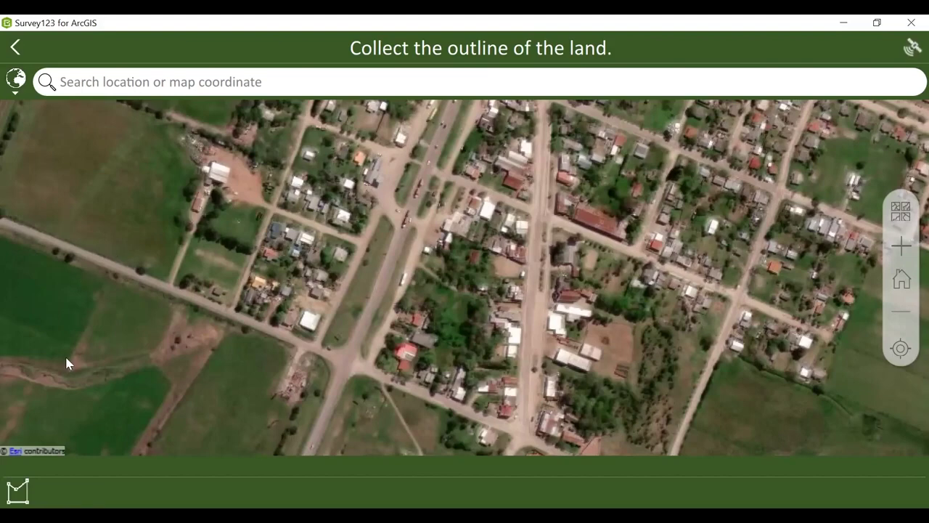
Sketch a five-point land outline of about 0.98 acres around the green plot between the road and the houses, and accept it
left_click(18, 491)
left_click(50, 492)
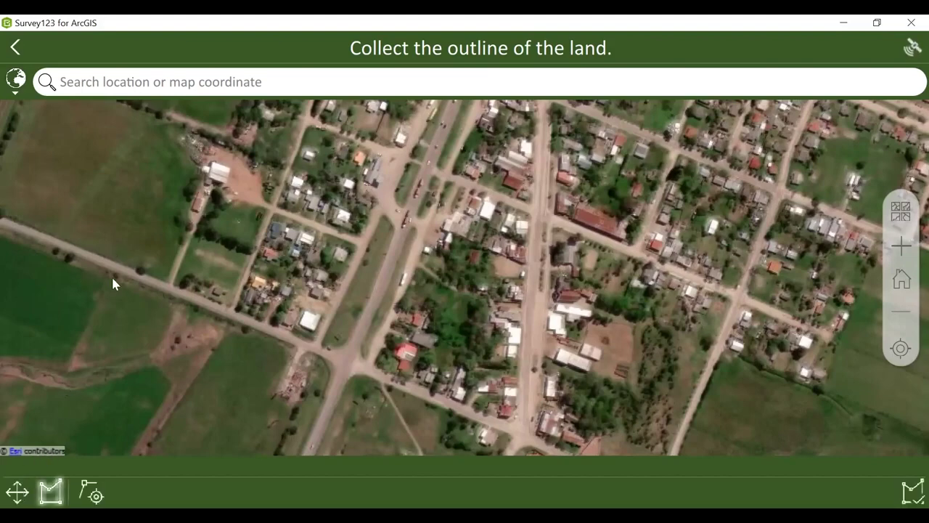
left_click(229, 215)
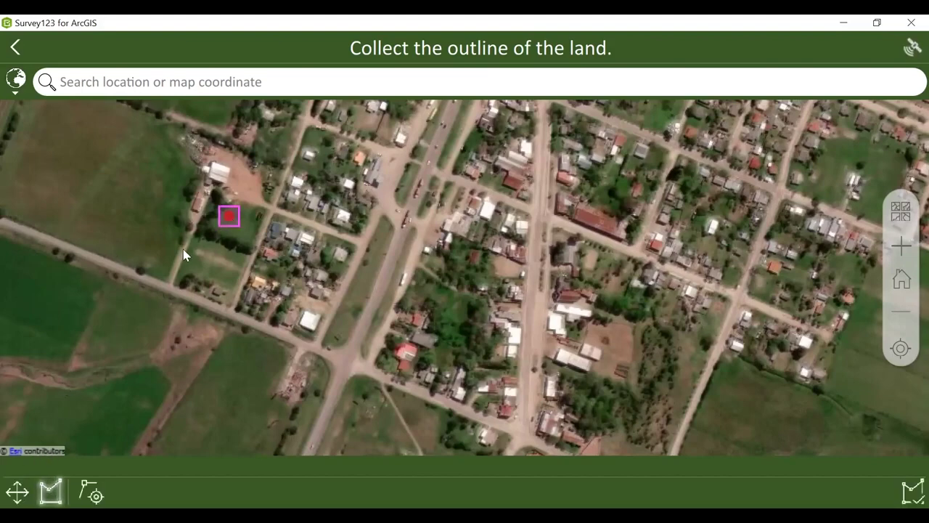
left_click(183, 249)
left_click(173, 281)
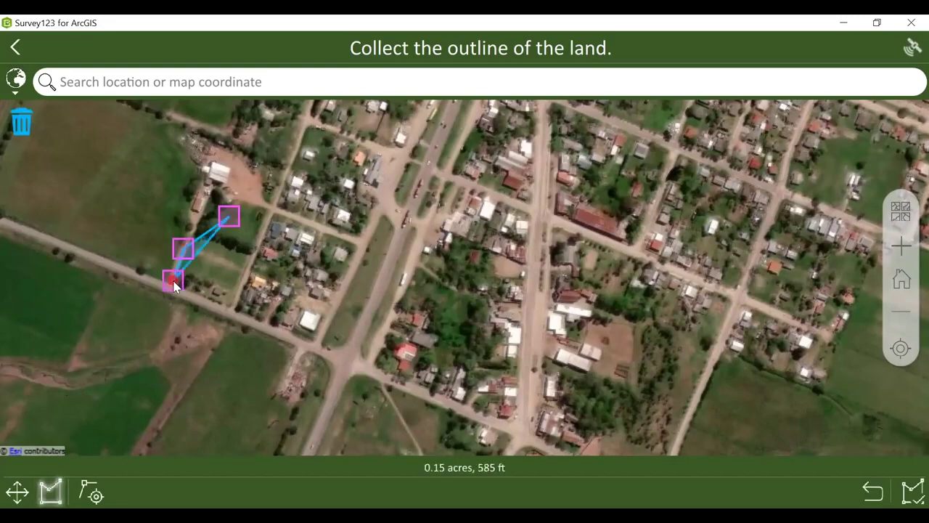
left_click(227, 302)
left_click(248, 251)
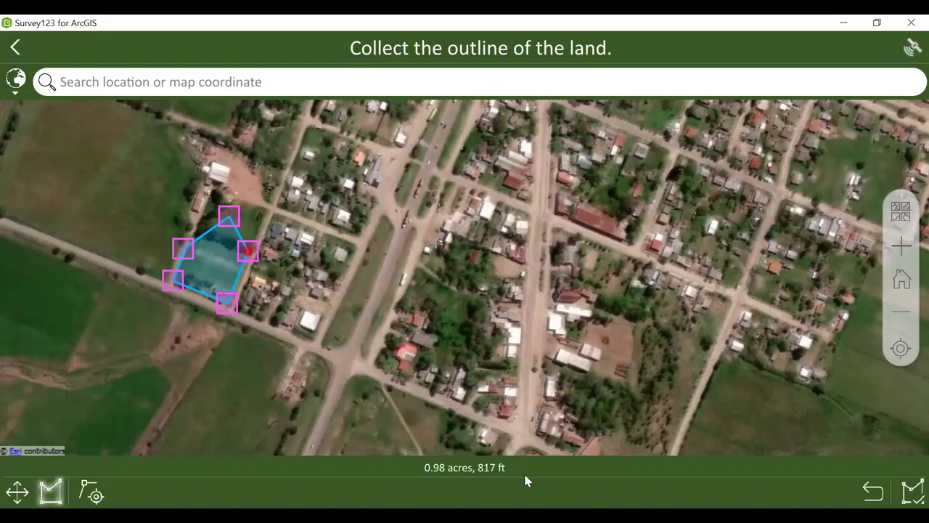
left_click(903, 495)
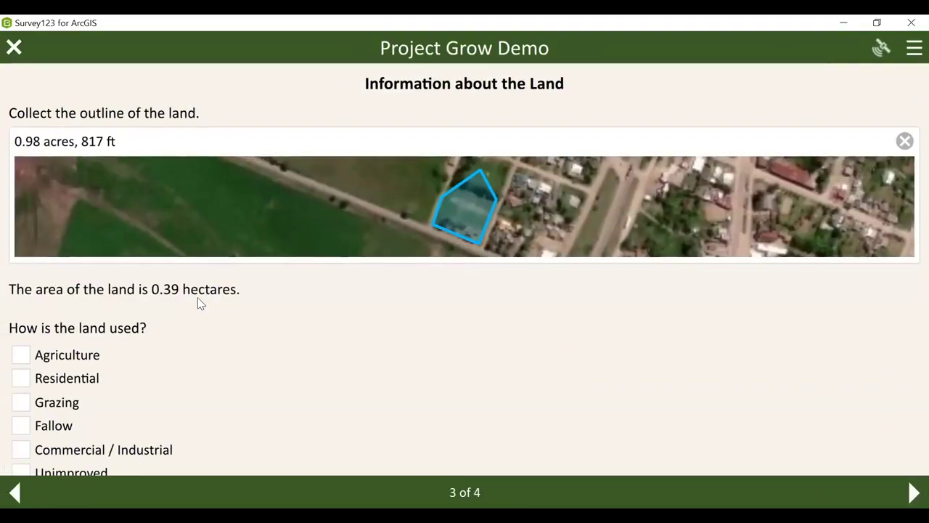
Mark the land use as Agriculture, Grazing and Fallow, and look through the remaining land questions down to the land document picture
left_click(21, 356)
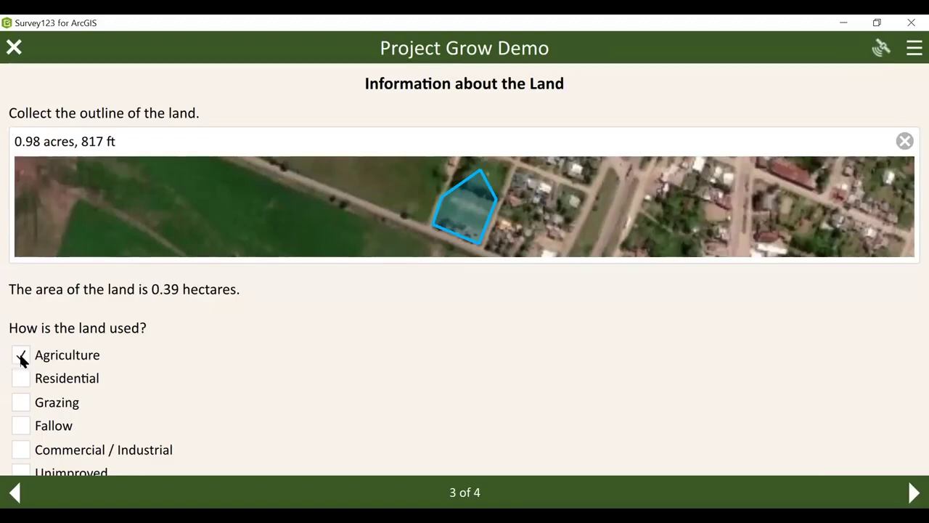
left_click(20, 402)
left_click(22, 430)
scroll(22, 429, "down", 15)
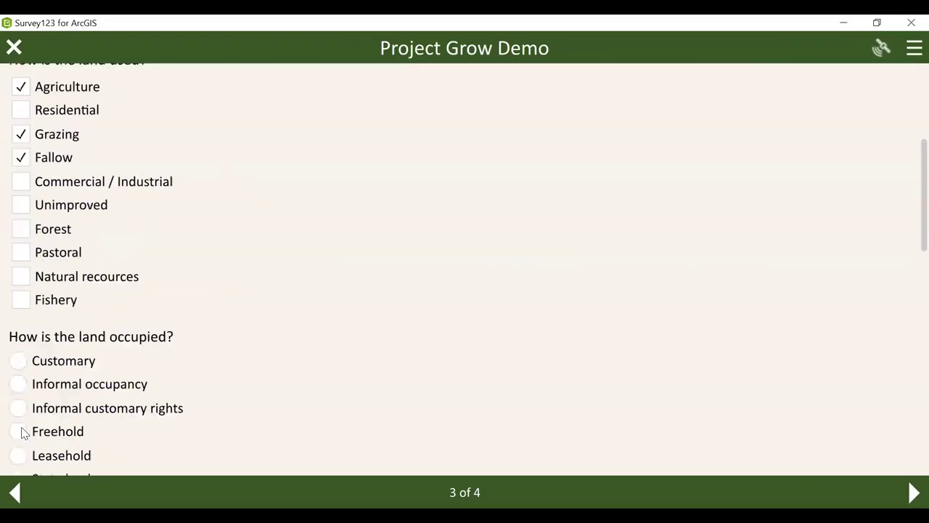
scroll(22, 433, "up", 3)
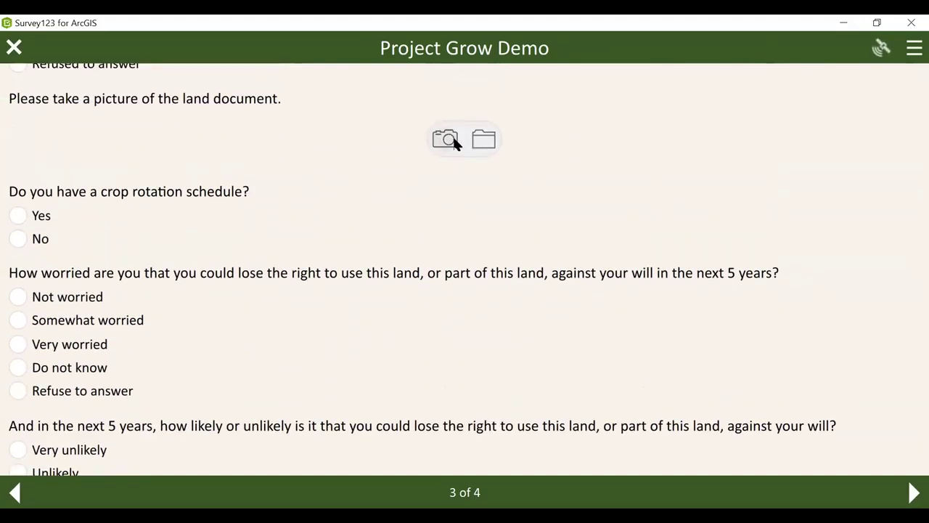
On the Final Notes page, draw the respondent's signature and set Today's Date to January 7, 2020
left_click(912, 493)
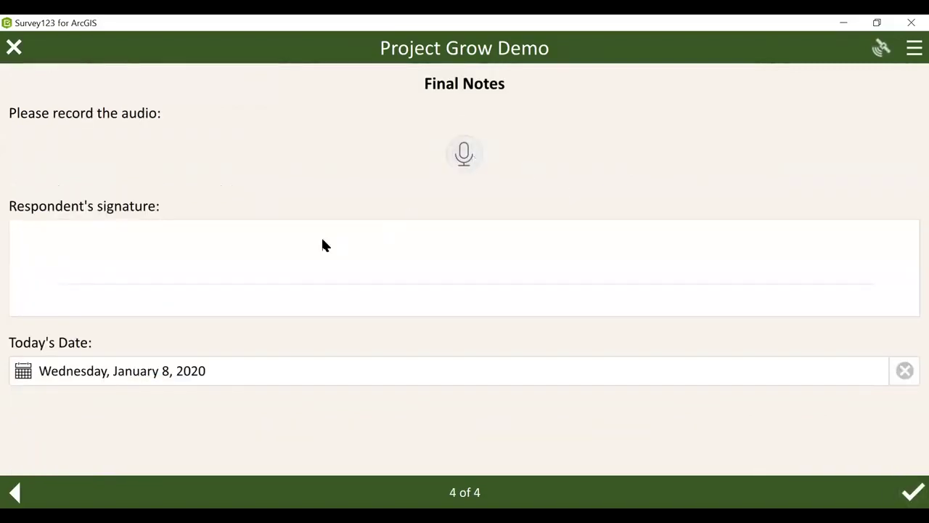
mouse_move(294, 246)
left_mouse_down()
mouse_move(420, 231)
mouse_move(550, 238)
mouse_move(676, 269)
left_mouse_up()
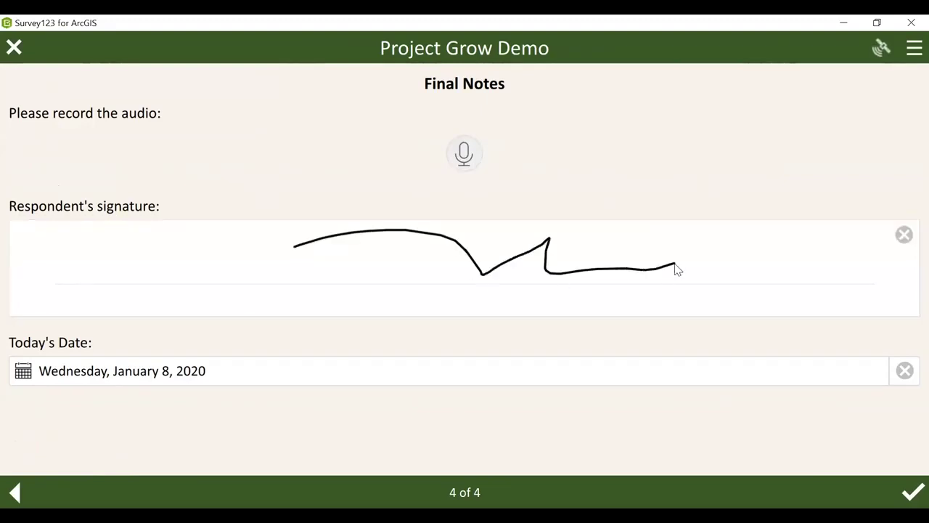
left_click(476, 372)
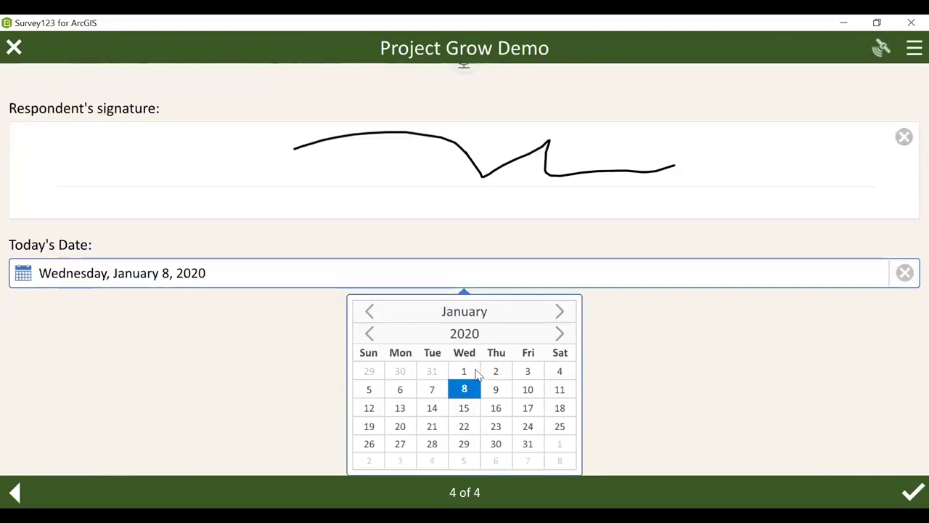
left_click(432, 389)
Complete the survey and send it now
left_click(912, 493)
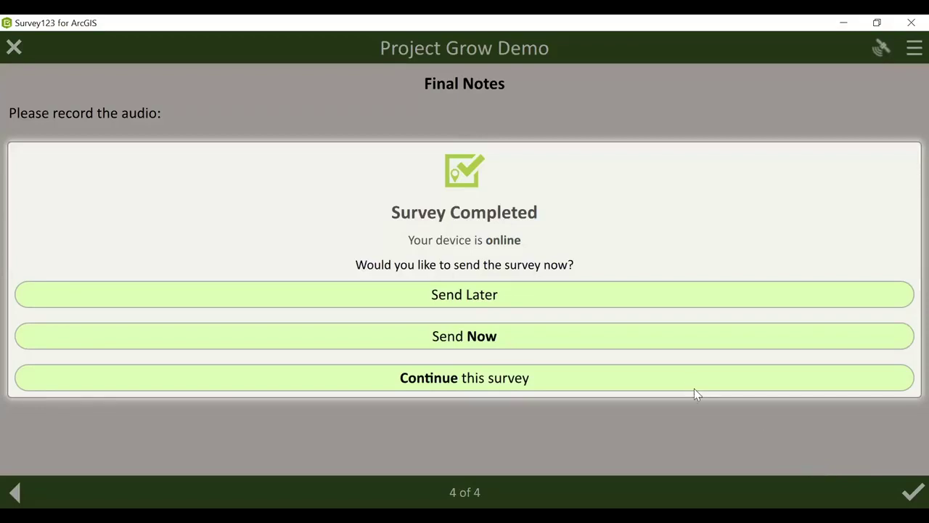
left_click(493, 344)
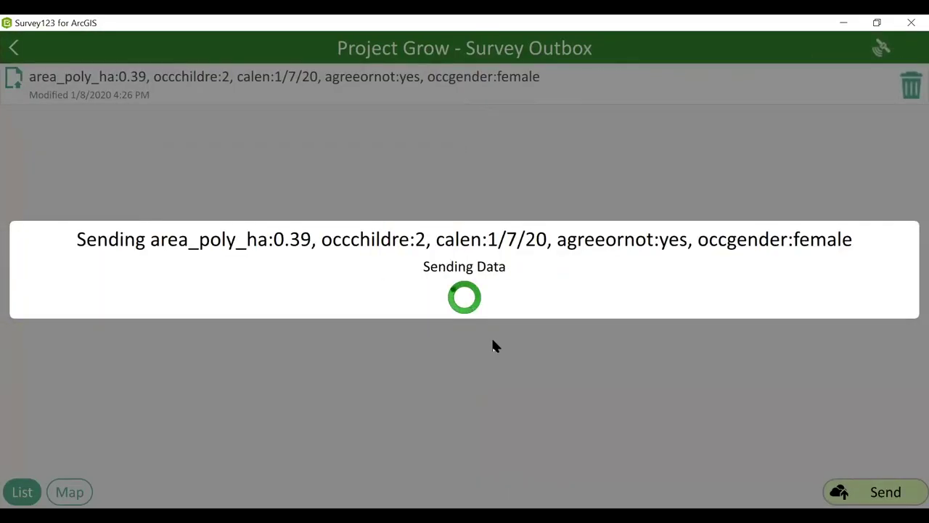